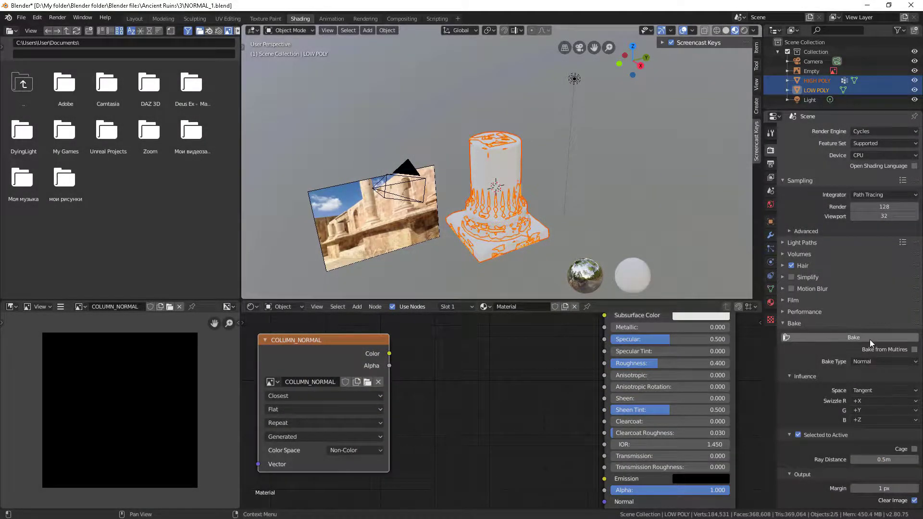
Step: Bake the column's tangent-space normal detail into COLUMN_NORMAL, then paint a stencil dab on the cube
{"action": "left_click", "coordinate": [870, 339]}
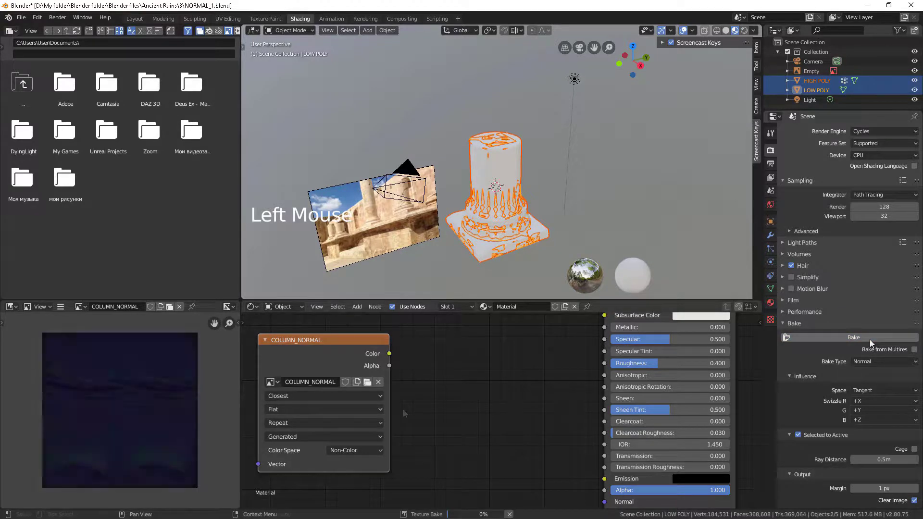
{"action": "left_click", "coordinate": [65, 307]}
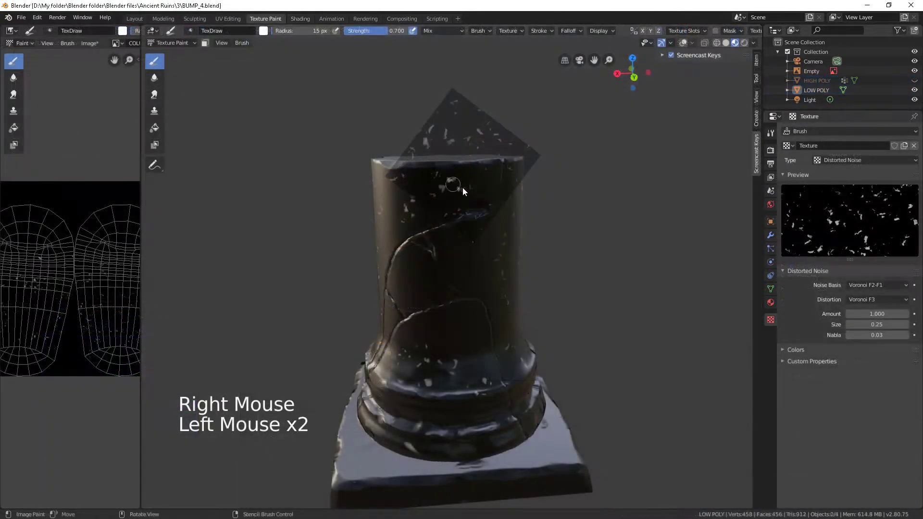
{"action": "mouse_move", "coordinate": [463, 188]}
{"action": "right_mouse_down"}
{"action": "mouse_move", "coordinate": [551, 220]}
{"action": "mouse_move", "coordinate": [471, 238]}
{"action": "mouse_move", "coordinate": [463, 284]}
{"action": "mouse_move", "coordinate": [546, 222]}
{"action": "mouse_move", "coordinate": [506, 267]}
{"action": "right_mouse_up"}
{"action": "left_click", "coordinate": [449, 185]}
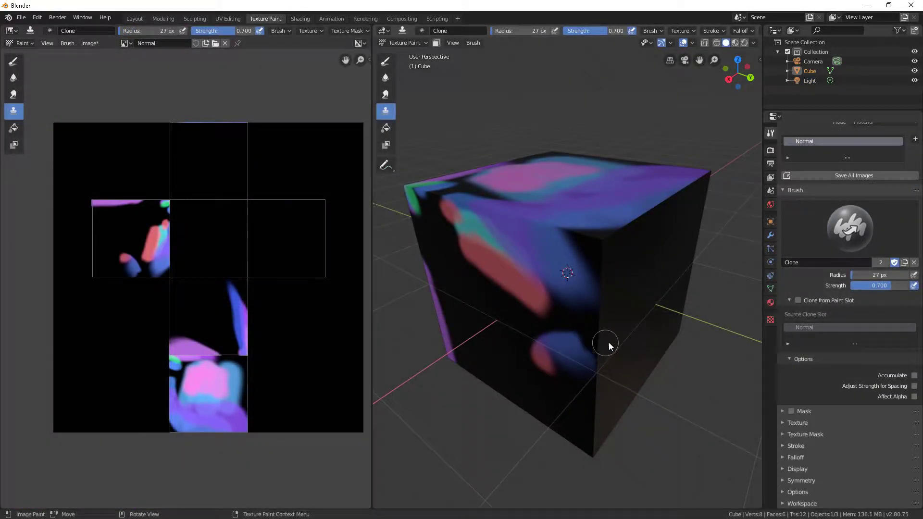
Step: Clone-paint red patches across the cube's front face
{"action": "middle_click_drag", "start_coordinate": [609, 346], "coordinate": [648, 344]}
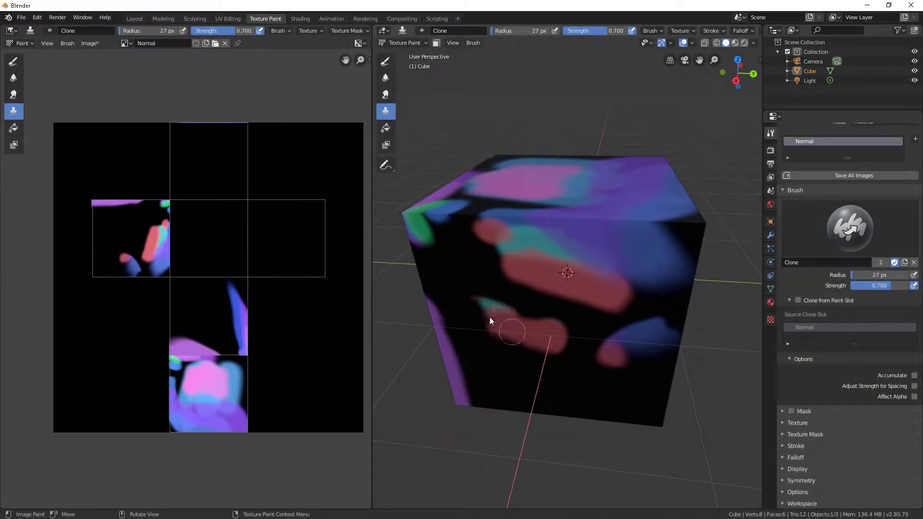
{"action": "mouse_move", "coordinate": [547, 330]}
{"action": "middle_mouse_down"}
{"action": "mouse_move", "coordinate": [561, 339]}
{"action": "mouse_move", "coordinate": [542, 330]}
{"action": "middle_mouse_up"}
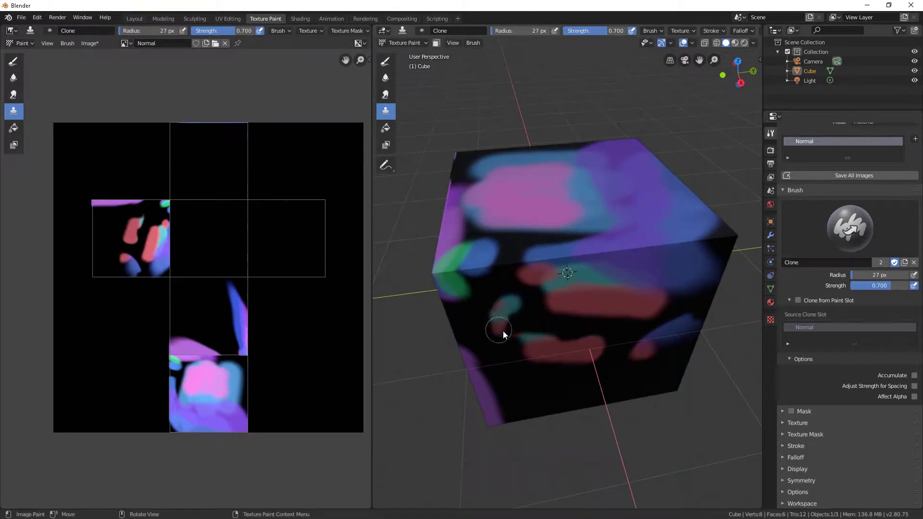
{"action": "mouse_move", "coordinate": [514, 343]}
{"action": "left_mouse_down"}
{"action": "mouse_move", "coordinate": [515, 314]}
{"action": "mouse_move", "coordinate": [603, 343]}
{"action": "mouse_move", "coordinate": [550, 337]}
{"action": "mouse_move", "coordinate": [547, 325]}
{"action": "mouse_move", "coordinate": [563, 319]}
{"action": "left_mouse_up"}
{"action": "middle_click_drag", "start_coordinate": [564, 318], "coordinate": [602, 335]}
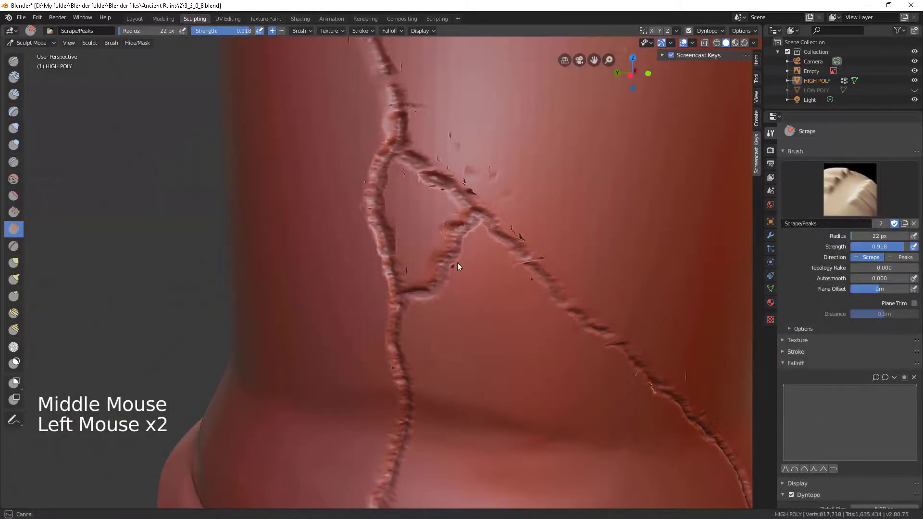
Step: Scrape three passes of deeper detail along the crack in the high-poly column
{"action": "left_click", "coordinate": [457, 262]}
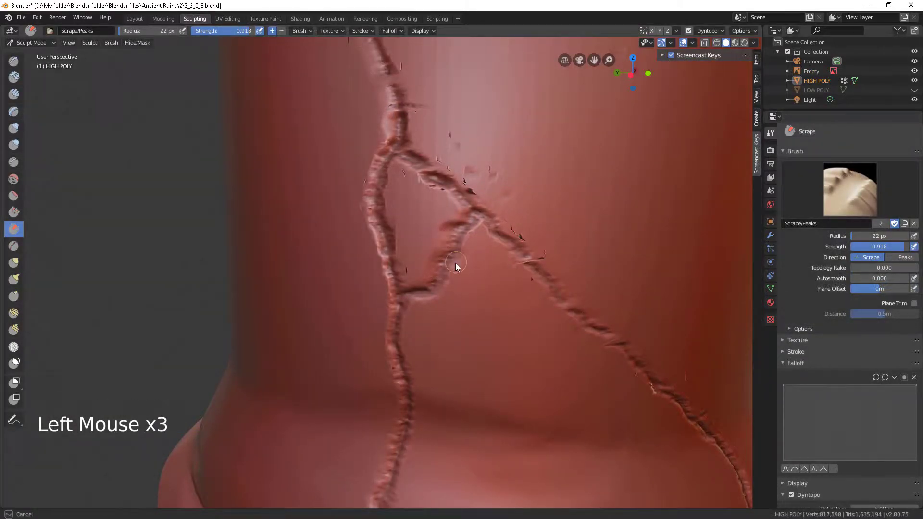
{"action": "left_click", "coordinate": [443, 172]}
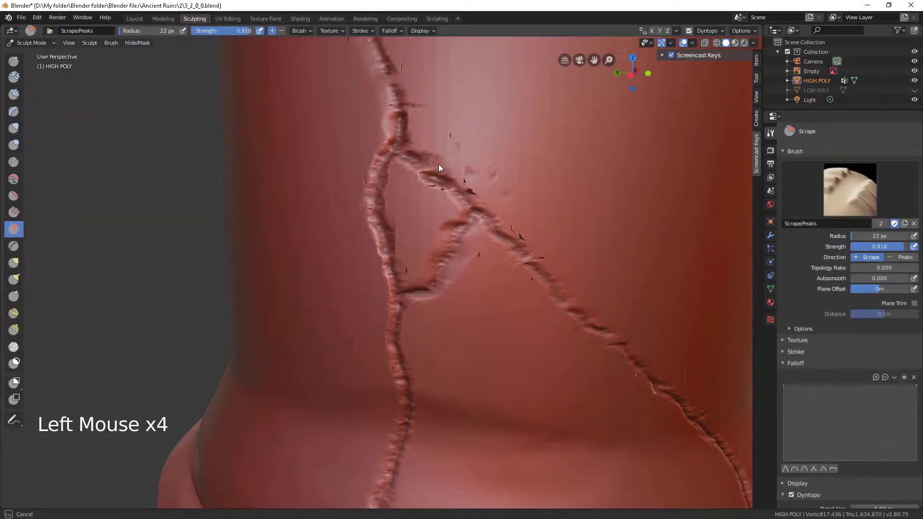
{"action": "left_click", "coordinate": [485, 184]}
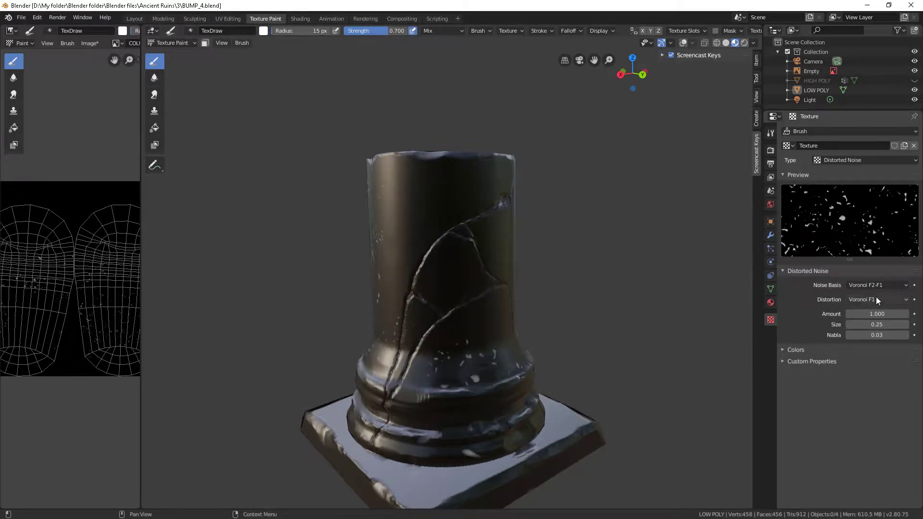
Step: Switch the Distorted Noise brush texture's Distortion option to Voronoi F3
{"action": "left_click", "coordinate": [874, 300]}
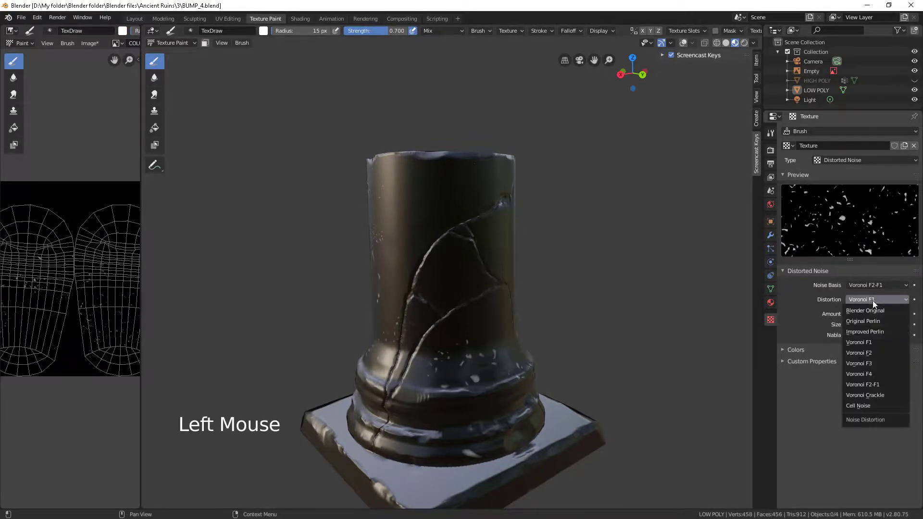
{"action": "left_click", "coordinate": [873, 361]}
{"action": "middle_click_drag", "start_coordinate": [480, 317], "coordinate": [546, 319]}
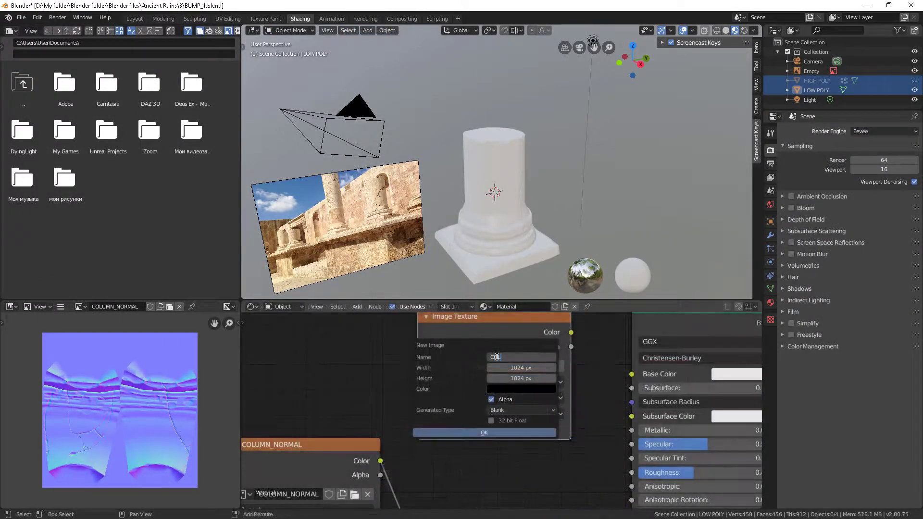
Step: Create the 4096×4096 image COLUMN_BUMP and link its Color to Principled BSDF Base Color
{"action": "type", "text": "LUMN_BUMP"}
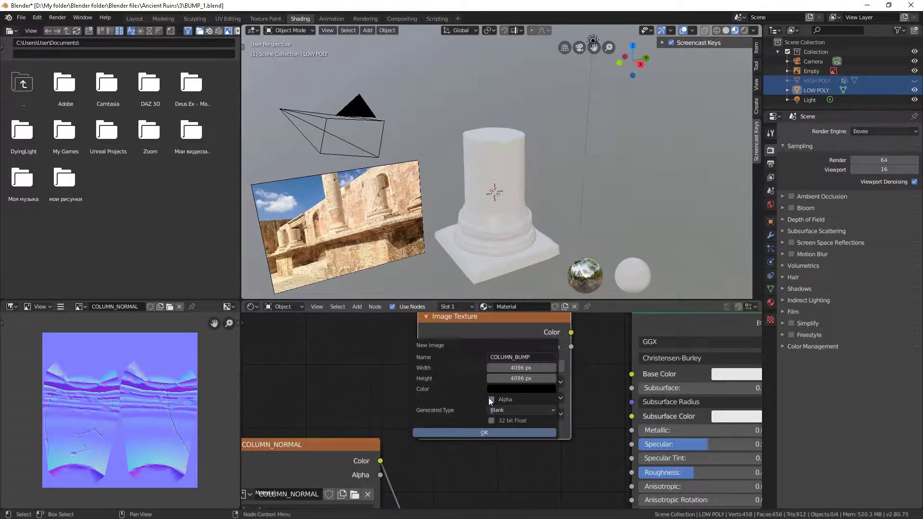
{"action": "left_click", "coordinate": [484, 432]}
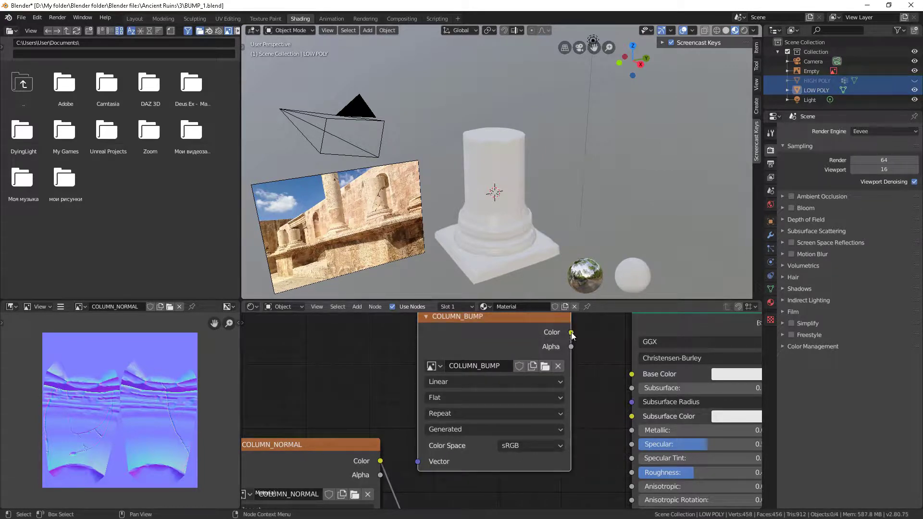
{"action": "left_click_drag", "start_coordinate": [571, 334], "coordinate": [630, 371]}
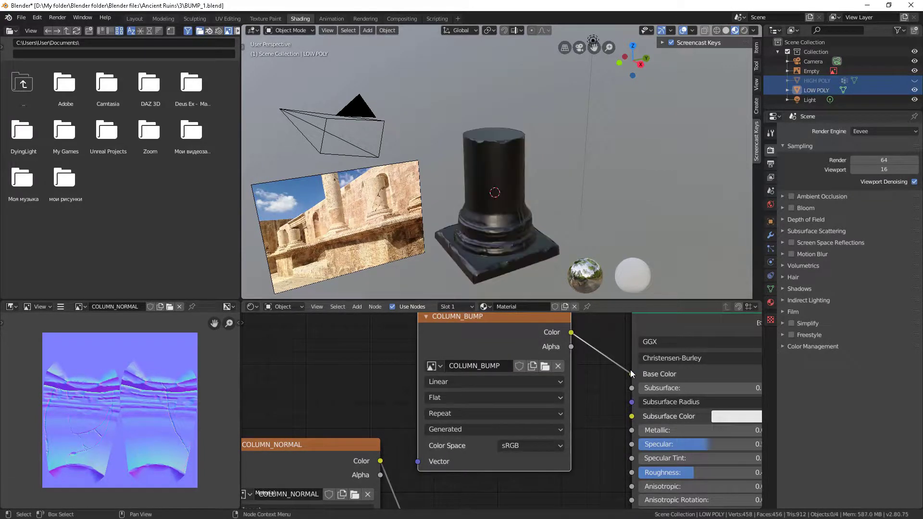
Step: Use the Texture Paint workspace with a widened 3D view, Material Preview shading and overlays off
{"action": "left_click", "coordinate": [282, 20]}
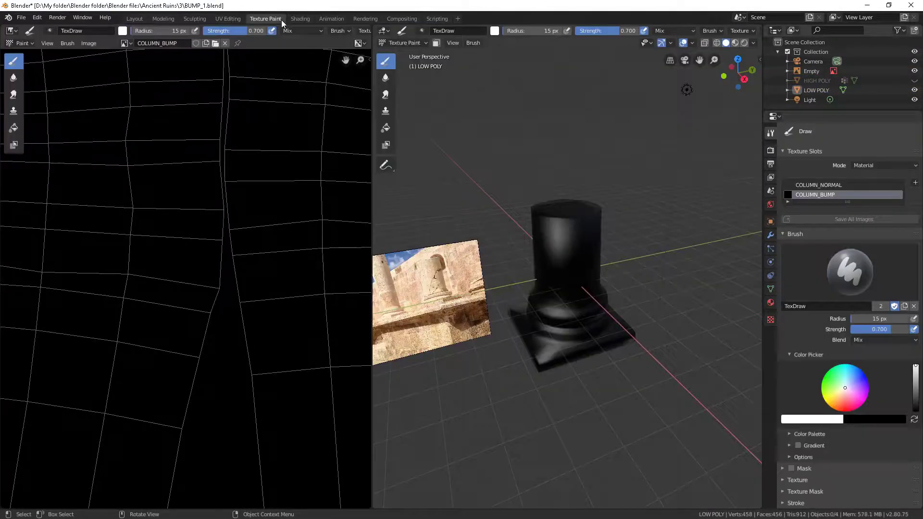
{"action": "left_click_drag", "start_coordinate": [374, 208], "coordinate": [212, 192]}
{"action": "scroll", "coordinate": [107, 287], "scroll_direction": "down", "scroll_amount": 4}
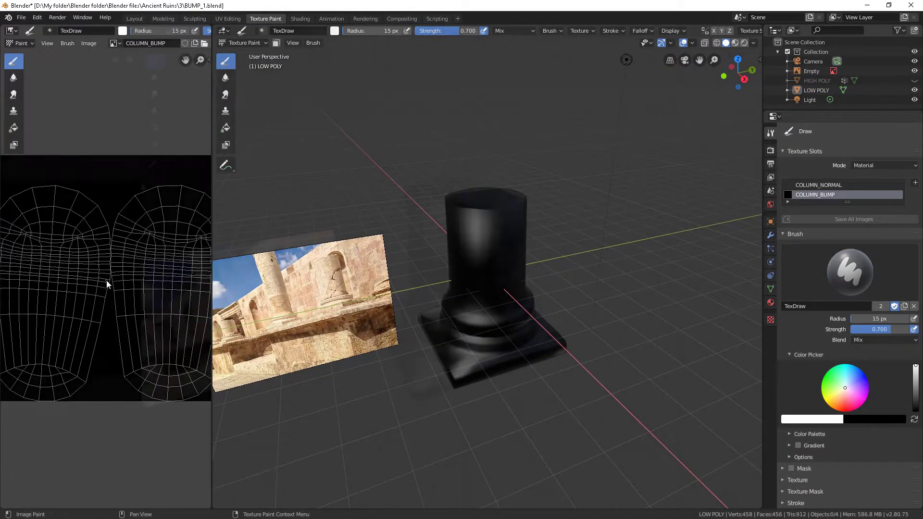
{"action": "left_click_drag", "start_coordinate": [212, 279], "coordinate": [140, 279]}
{"action": "left_click", "coordinate": [735, 43]}
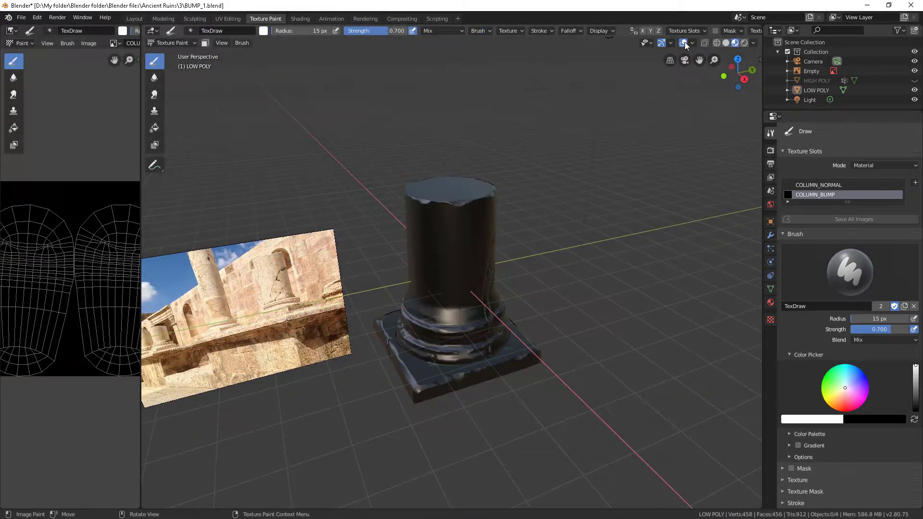
{"action": "left_click", "coordinate": [685, 44]}
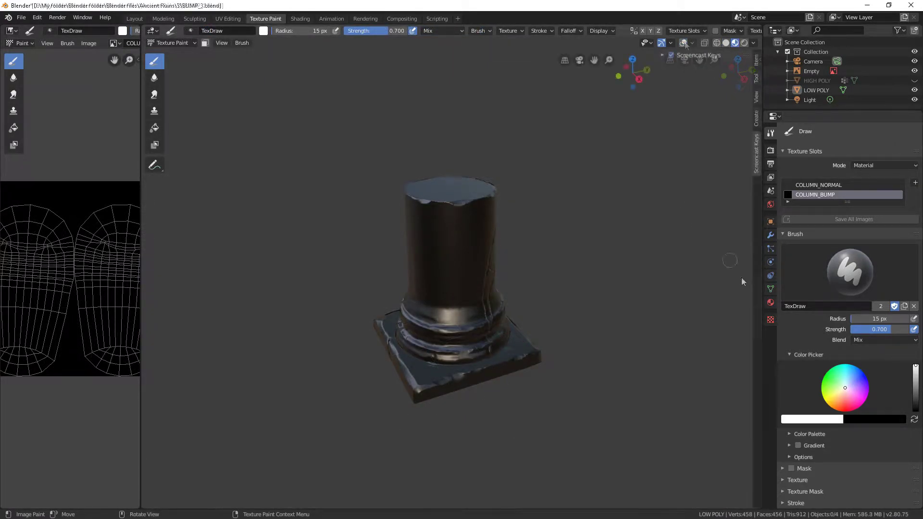
Step: Give the brush a new Distorted Noise texture with Voronoi F2-F1 noise basis and distortion
{"action": "left_click", "coordinate": [772, 320]}
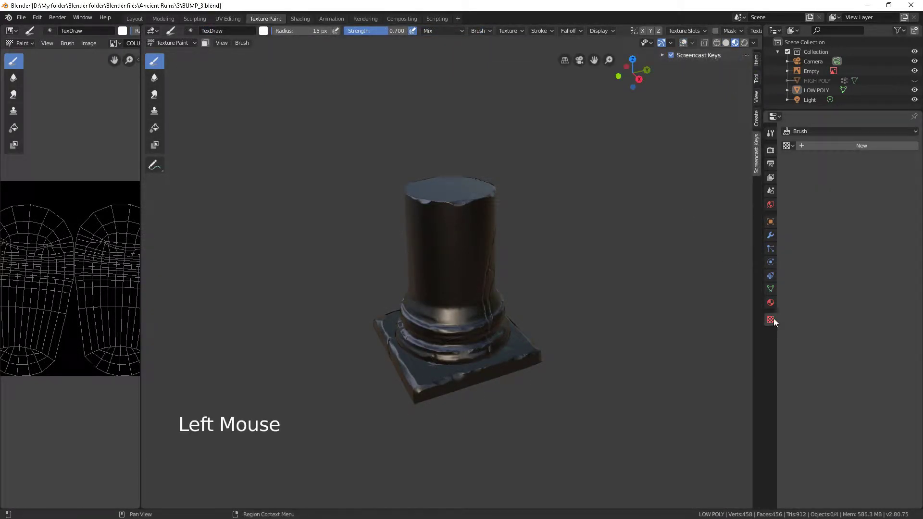
{"action": "left_click", "coordinate": [872, 146]}
{"action": "left_click", "coordinate": [868, 160]}
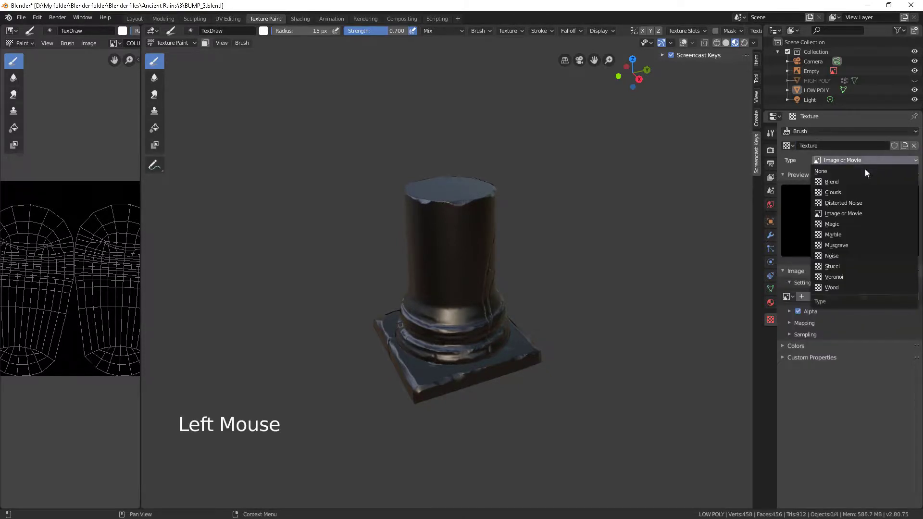
{"action": "left_click", "coordinate": [864, 202]}
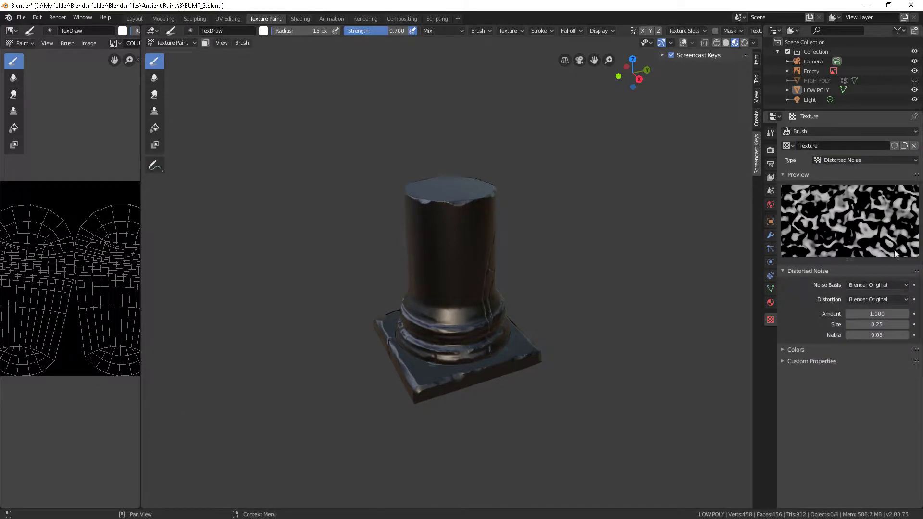
{"action": "left_click", "coordinate": [893, 285]}
{"action": "left_click", "coordinate": [882, 369]}
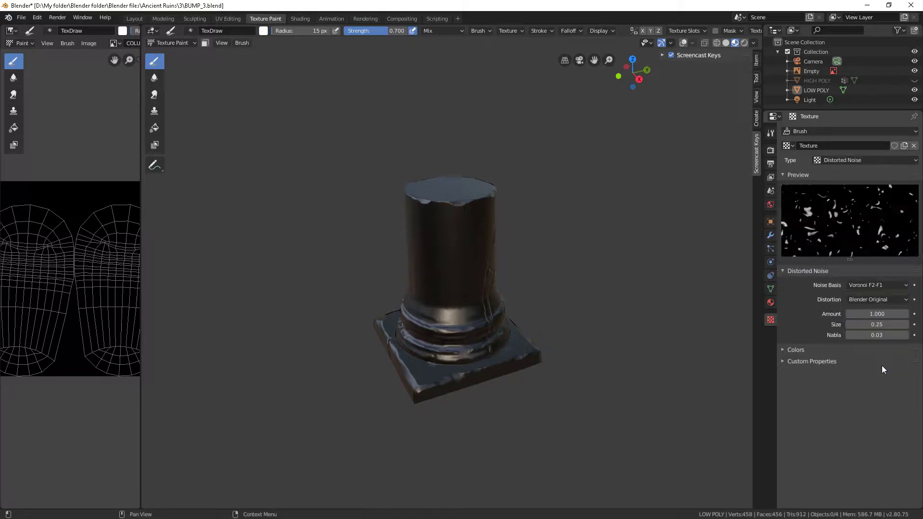
{"action": "left_click", "coordinate": [884, 299]}
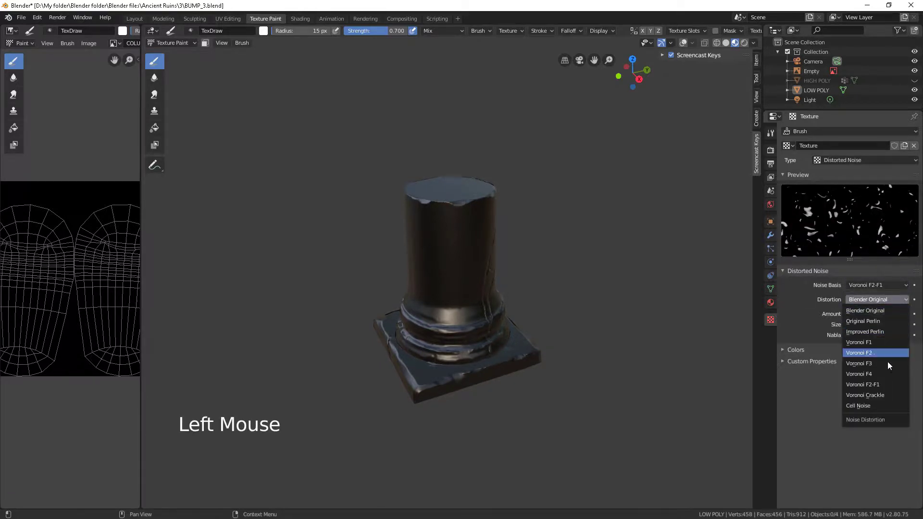
{"action": "left_click", "coordinate": [884, 383]}
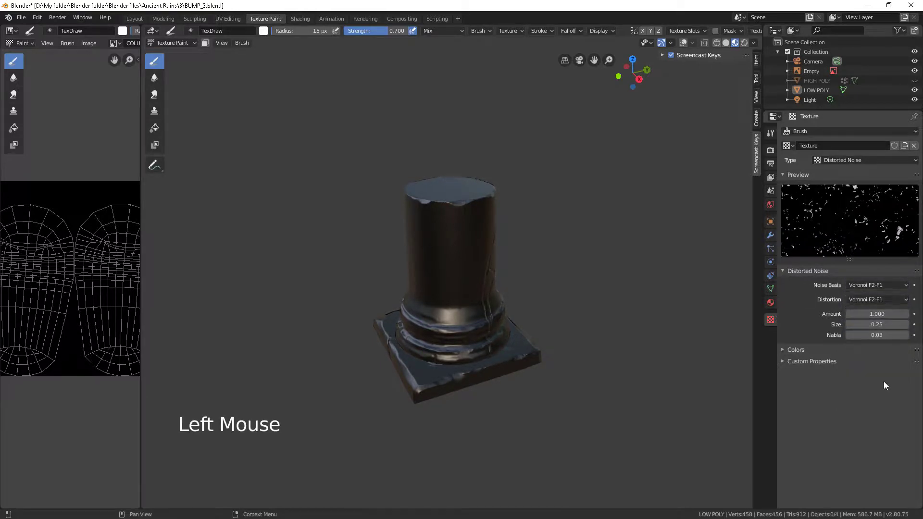
Step: Set the brush texture mapping to Stencil
{"action": "left_click", "coordinate": [773, 136]}
{"action": "scroll", "coordinate": [837, 358], "scroll_direction": "down", "scroll_amount": 6}
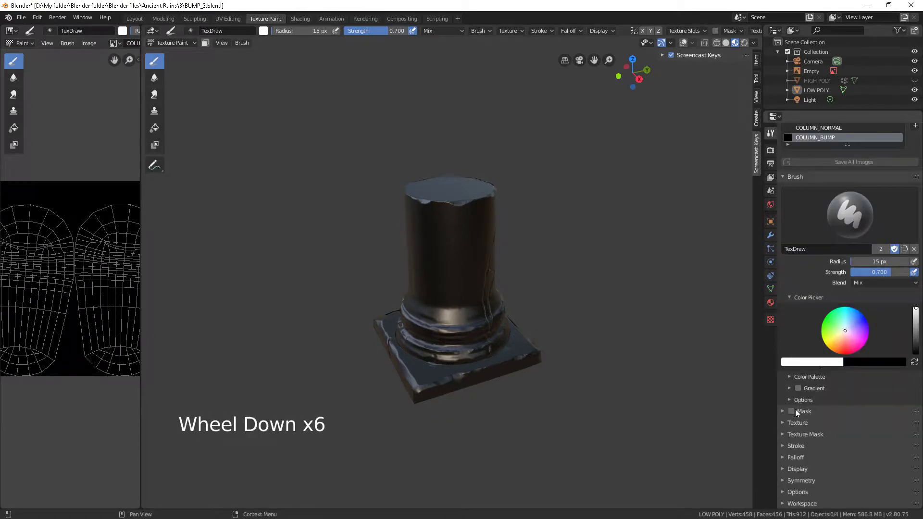
{"action": "left_click", "coordinate": [794, 425]}
{"action": "scroll", "coordinate": [829, 420], "scroll_direction": "down", "scroll_amount": 7}
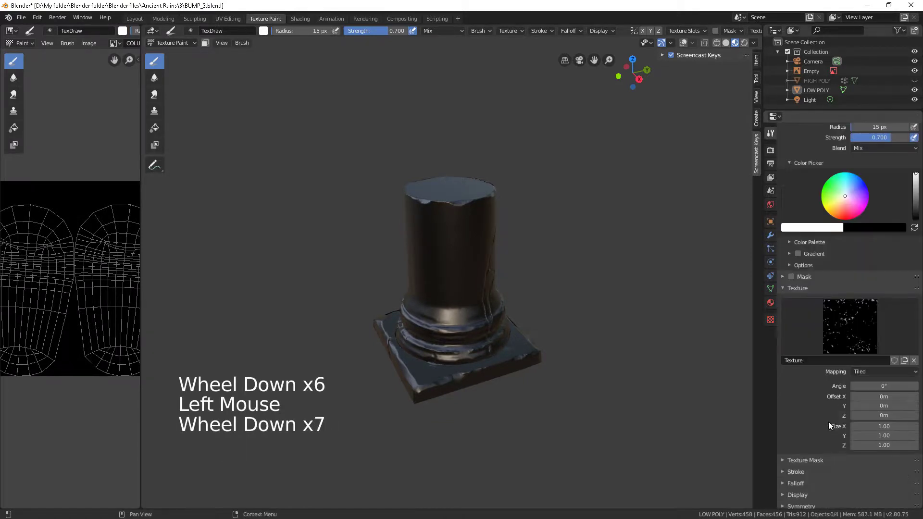
{"action": "left_click", "coordinate": [881, 372]}
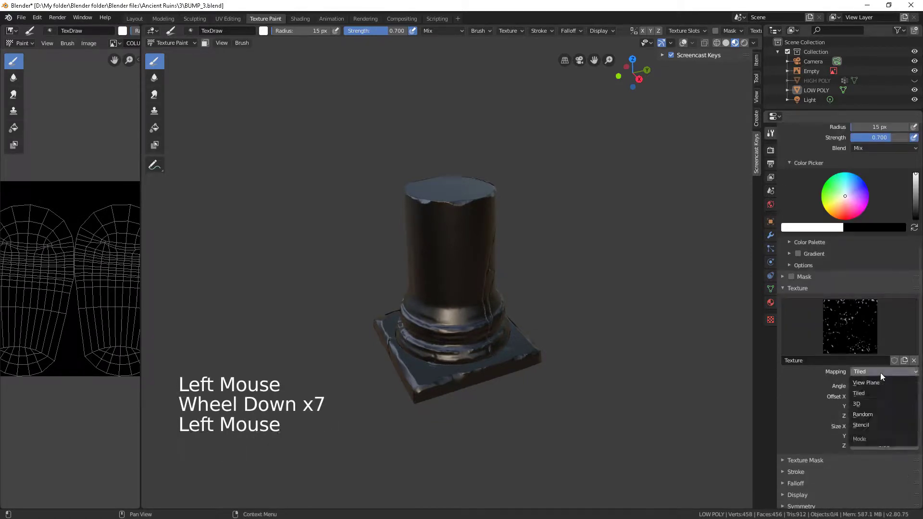
{"action": "left_click", "coordinate": [873, 425]}
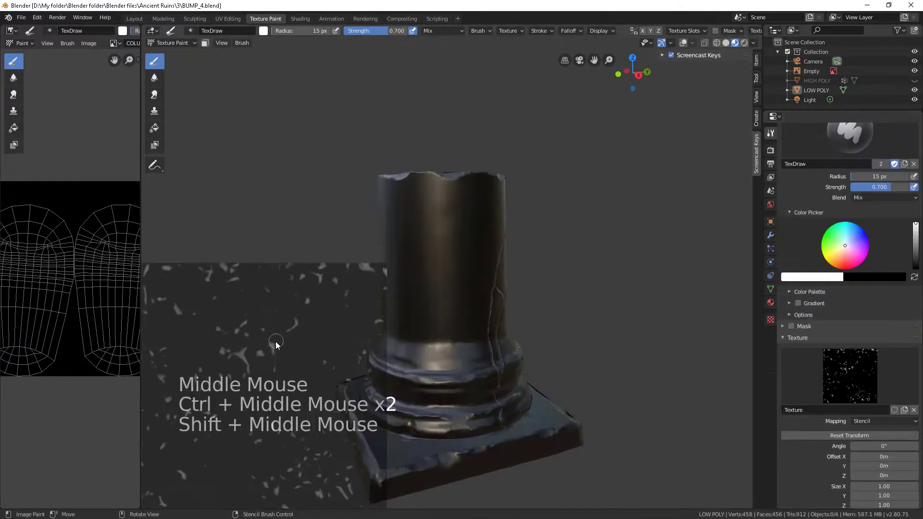
Step: Fit the stencil over the column and paint white speckles through it onto the upper column
{"action": "right_click_drag", "start_coordinate": [276, 341], "coordinate": [461, 216]}
{"action": "right_click_drag", "start_coordinate": [545, 172], "coordinate": [451, 210], "text": "ctrl"}
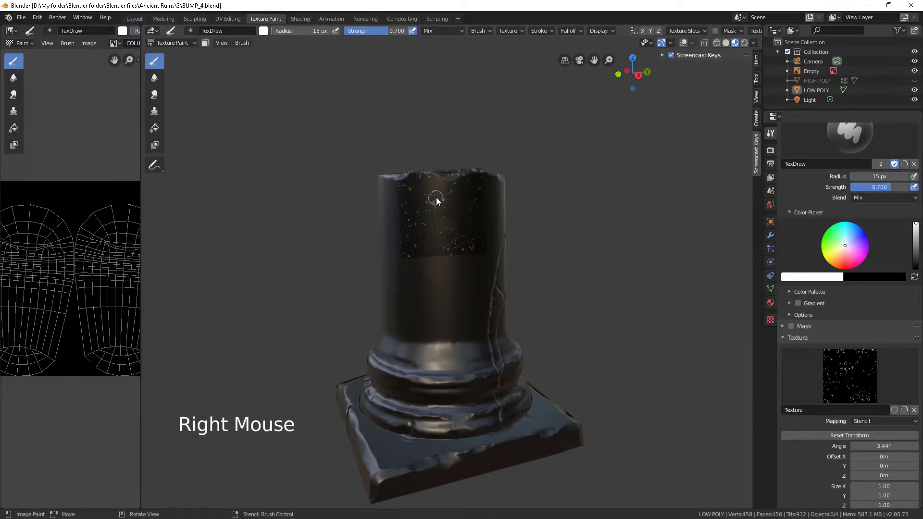
{"action": "mouse_move", "coordinate": [436, 197]}
{"action": "left_mouse_down"}
{"action": "mouse_move", "coordinate": [415, 237]}
{"action": "mouse_move", "coordinate": [448, 233]}
{"action": "mouse_move", "coordinate": [463, 245]}
{"action": "mouse_move", "coordinate": [469, 215]}
{"action": "left_mouse_up"}
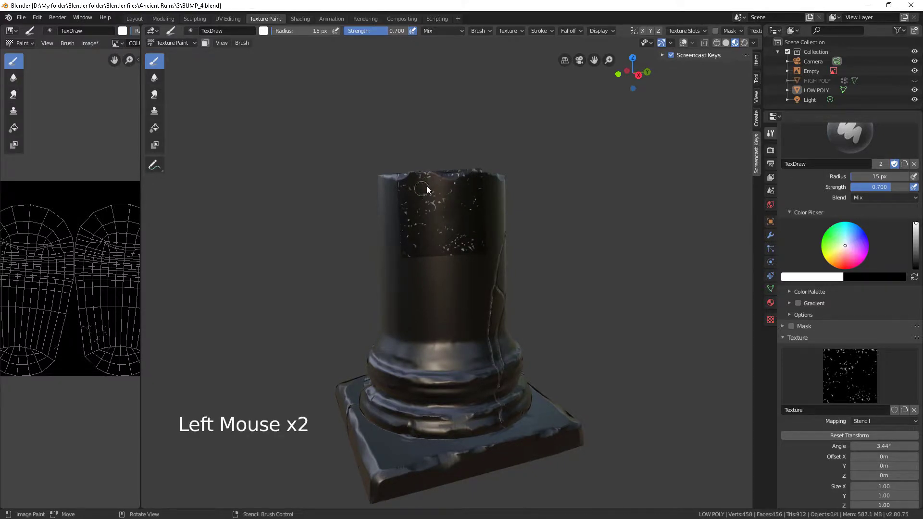
{"action": "right_click_drag", "start_coordinate": [446, 215], "coordinate": [527, 129]}
{"action": "middle_click_drag", "start_coordinate": [527, 129], "coordinate": [490, 128]}
Step: Insert an Invert node on the COLUMN_BUMP link and feed it into a new Bump node's Height
{"action": "right_click_drag", "start_coordinate": [490, 128], "coordinate": [481, 194]}
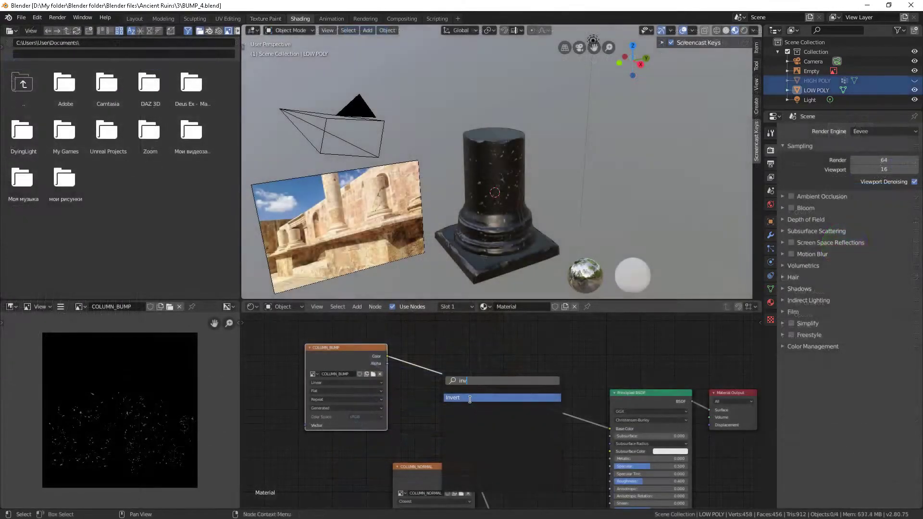
{"action": "left_click", "coordinate": [470, 399]}
{"action": "left_click", "coordinate": [436, 367]}
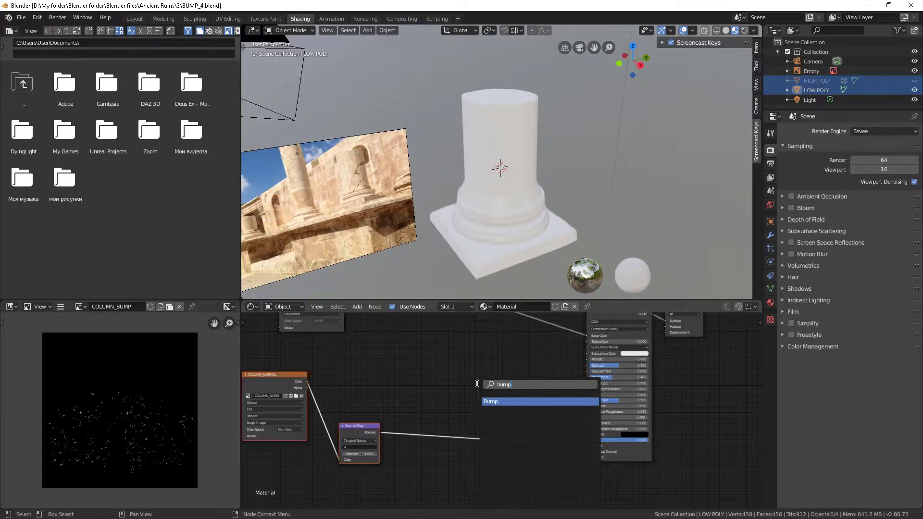
{"action": "left_click", "coordinate": [491, 401]}
{"action": "left_click", "coordinate": [467, 398]}
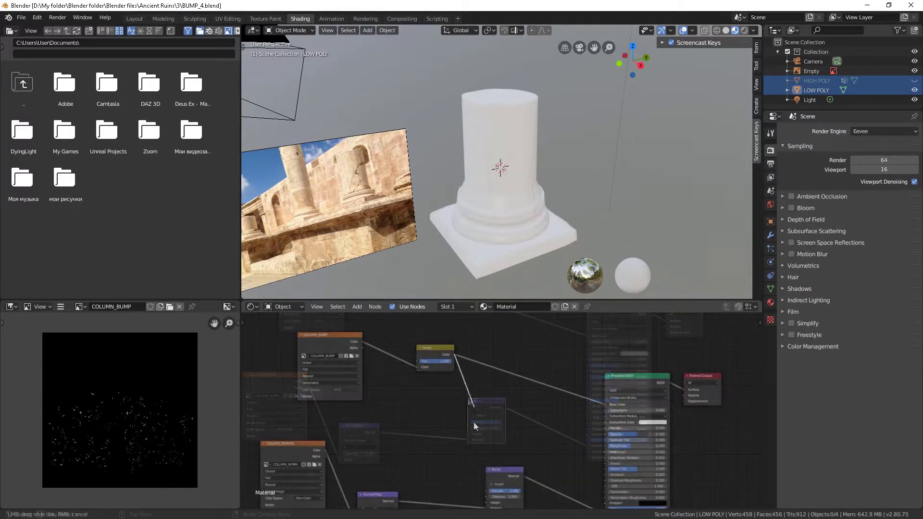
{"action": "left_click_drag", "start_coordinate": [475, 423], "coordinate": [486, 502]}
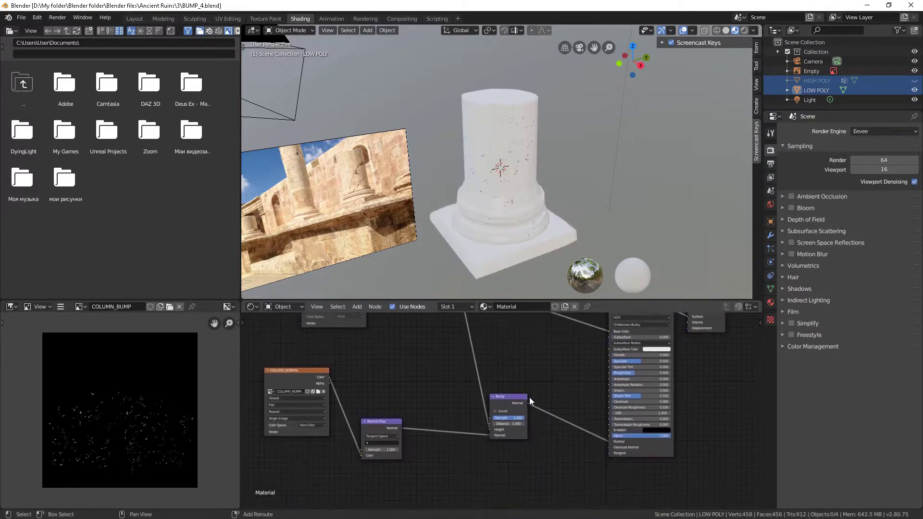
Step: Orbit and zoom around the white column to inspect the new crevices
{"action": "scroll", "coordinate": [529, 397], "scroll_direction": "up", "scroll_amount": 2}
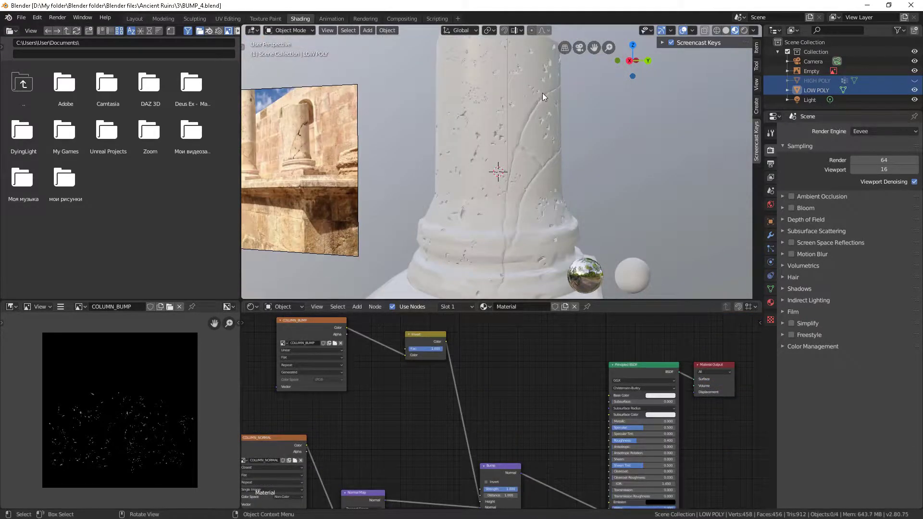
{"action": "middle_click_drag", "start_coordinate": [543, 96], "coordinate": [390, 131]}
{"action": "middle_click_drag", "start_coordinate": [547, 125], "coordinate": [709, 131]}
{"action": "scroll", "coordinate": [545, 160], "scroll_direction": "up", "scroll_amount": 5}
{"action": "scroll", "coordinate": [549, 156], "scroll_direction": "down", "scroll_amount": 5}
{"action": "middle_click_drag", "start_coordinate": [550, 156], "coordinate": [535, 170]}
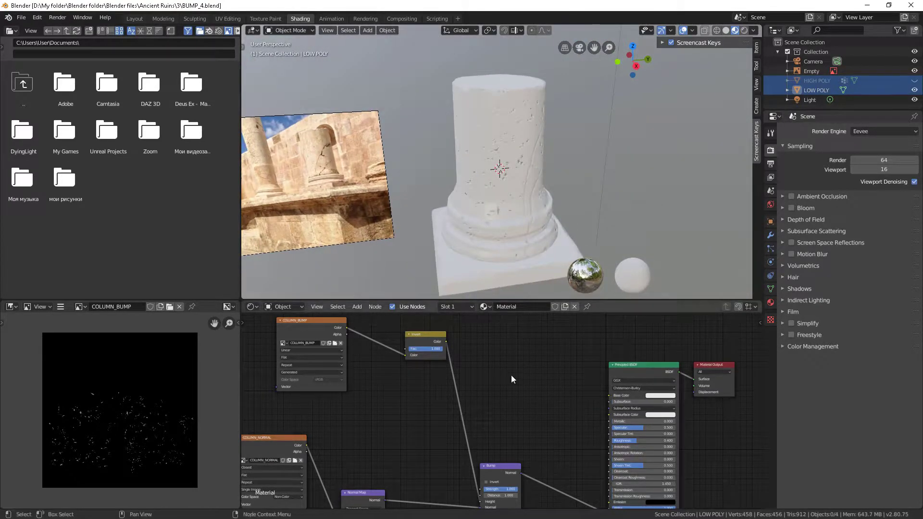
Step: Drop a ColorRamp onto the link into Bump Height and slide its black stop to 0.682
{"action": "scroll", "coordinate": [512, 376], "scroll_direction": "up", "scroll_amount": 4}
{"action": "key", "text": "shift+a"}
{"action": "left_click", "coordinate": [513, 360]}
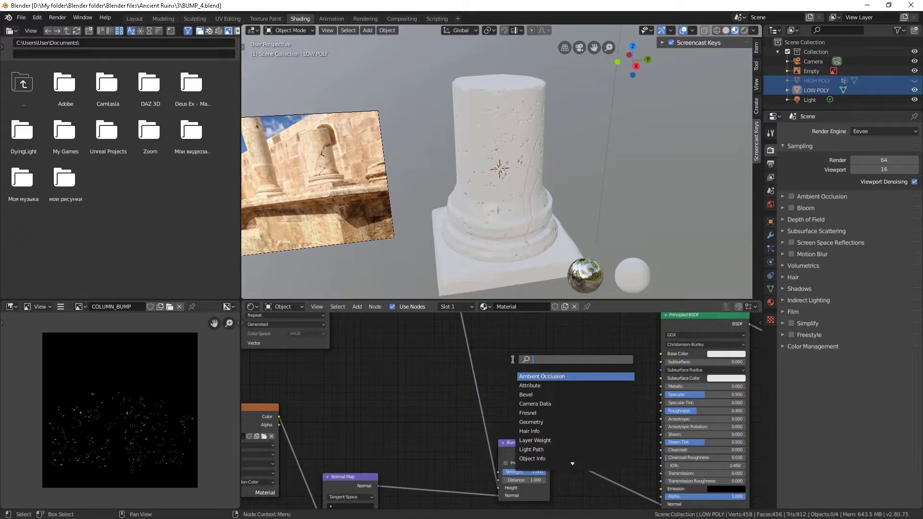
{"action": "type", "text": "col"}
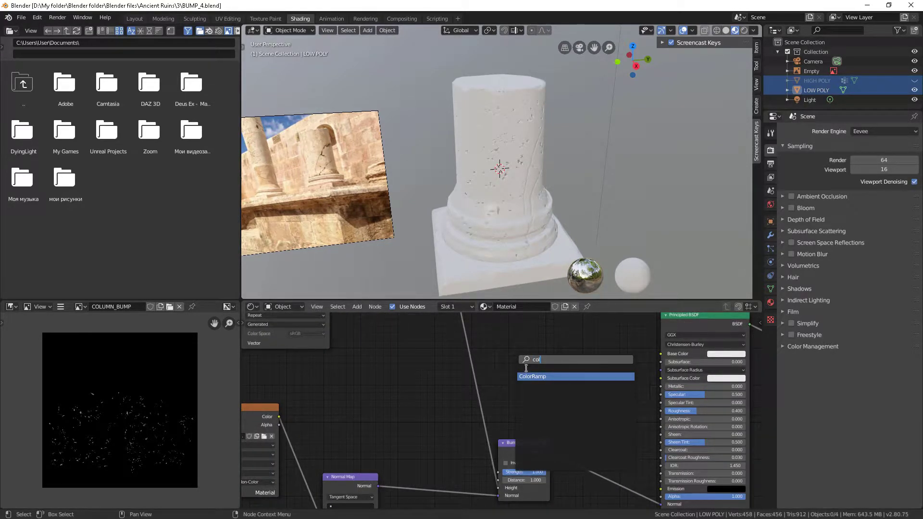
{"action": "left_click", "coordinate": [528, 376]}
{"action": "left_click", "coordinate": [439, 343]}
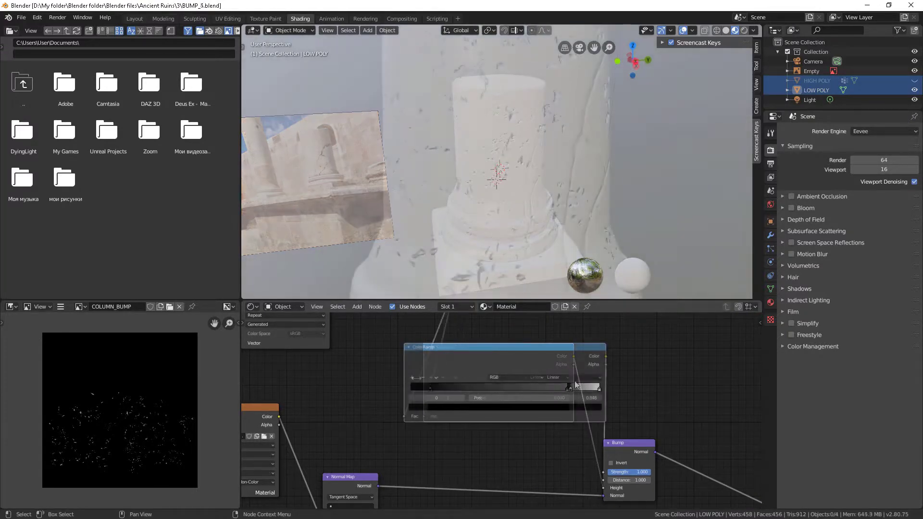
{"action": "left_click_drag", "start_coordinate": [481, 388], "coordinate": [537, 380]}
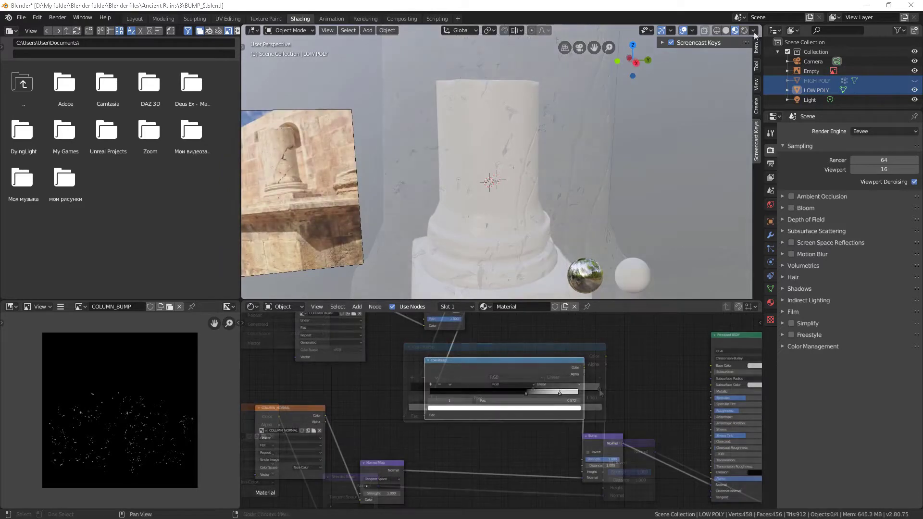
Step: Light the material preview with the warm HDRI, orbit to check the column, and reopen the HDRI list
{"action": "left_click", "coordinate": [753, 30]}
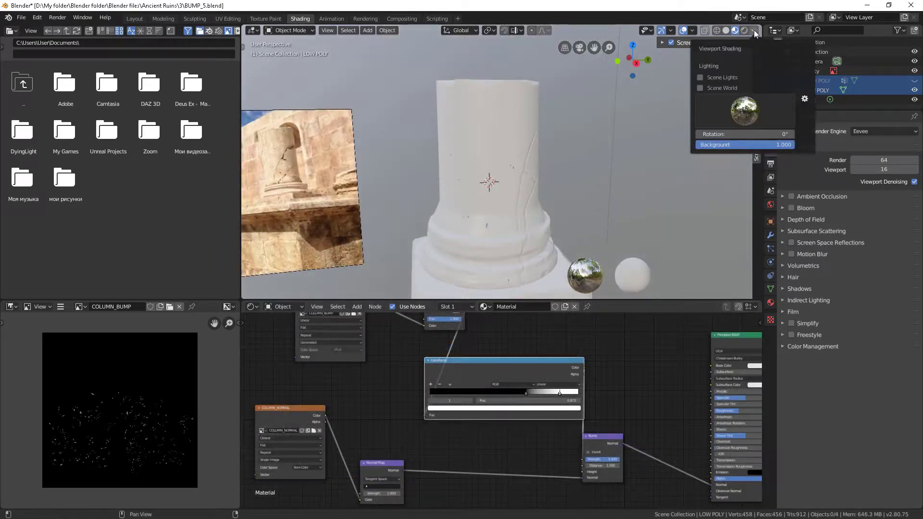
{"action": "left_click", "coordinate": [754, 117]}
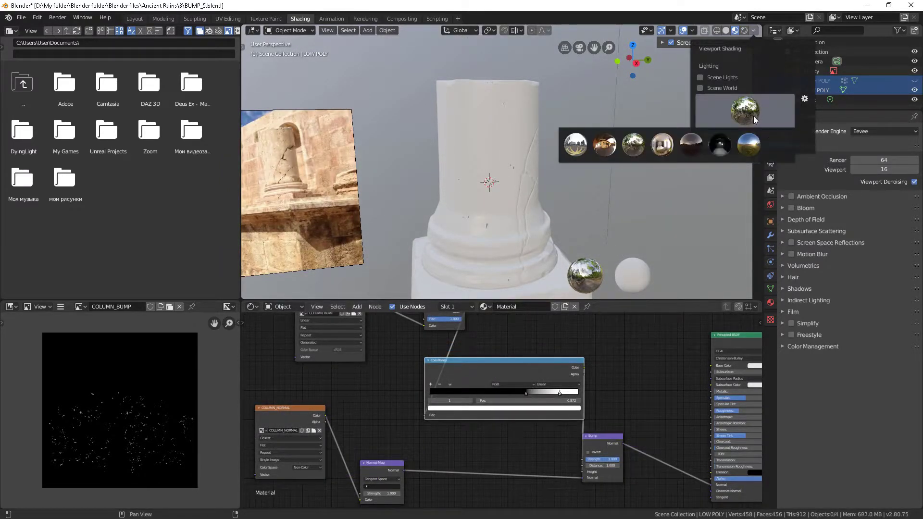
{"action": "left_click", "coordinate": [607, 140]}
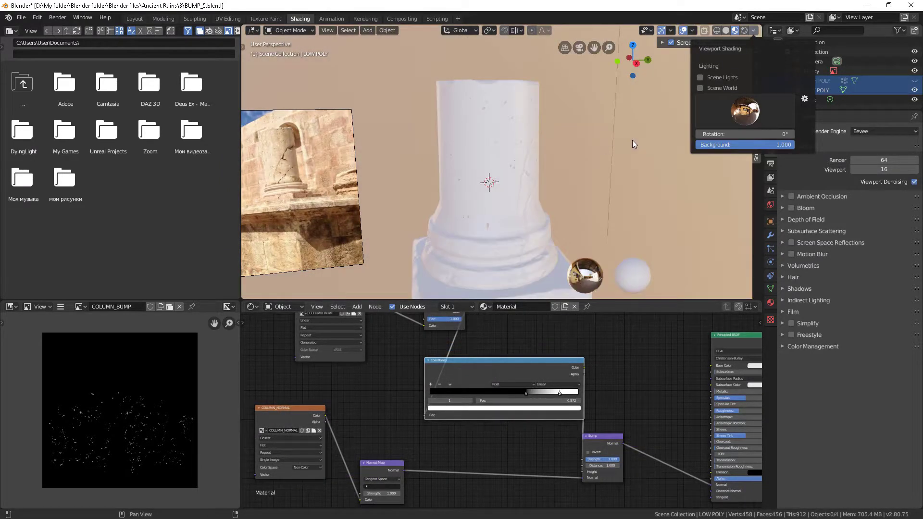
{"action": "middle_click_drag", "start_coordinate": [596, 147], "coordinate": [702, 142]}
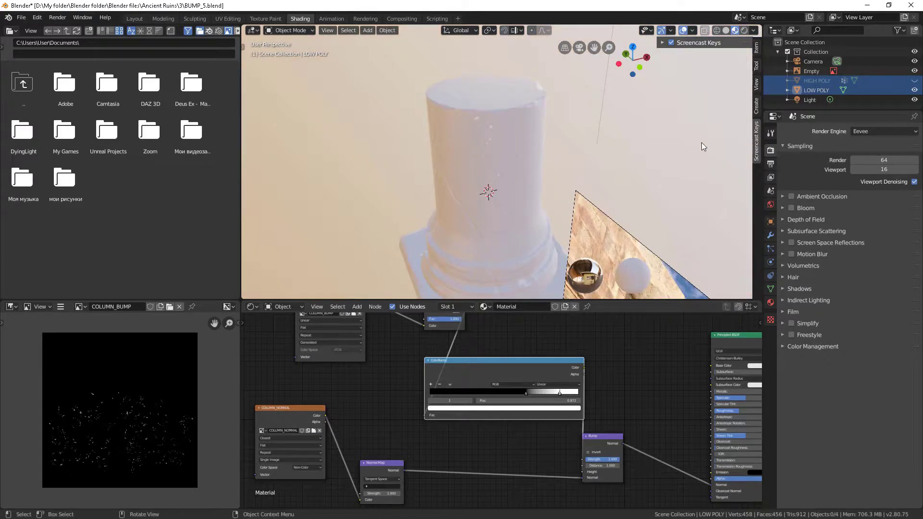
{"action": "middle_click_drag", "start_coordinate": [631, 100], "coordinate": [561, 102]}
{"action": "left_click", "coordinate": [754, 30]}
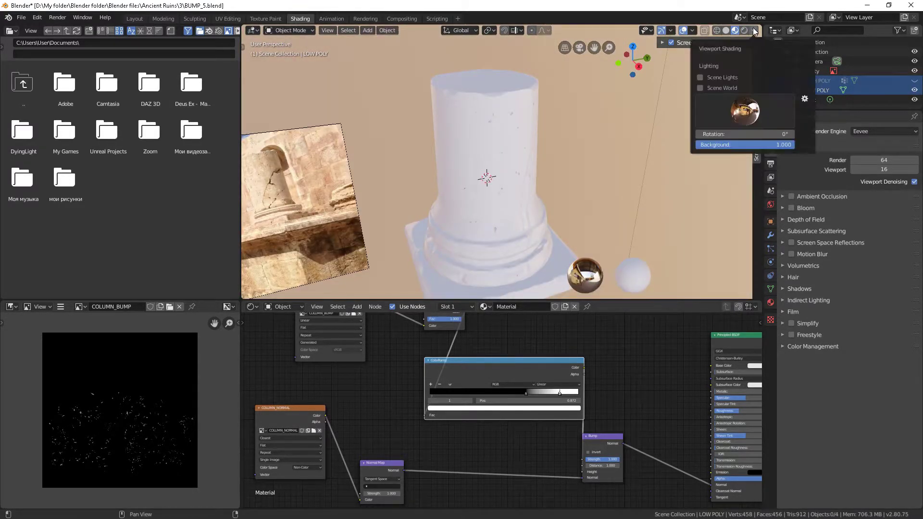
{"action": "left_click", "coordinate": [749, 111]}
Step: Pick another viewport HDRI, then add an Environment Texture node to the World shader
{"action": "left_click", "coordinate": [749, 145]}
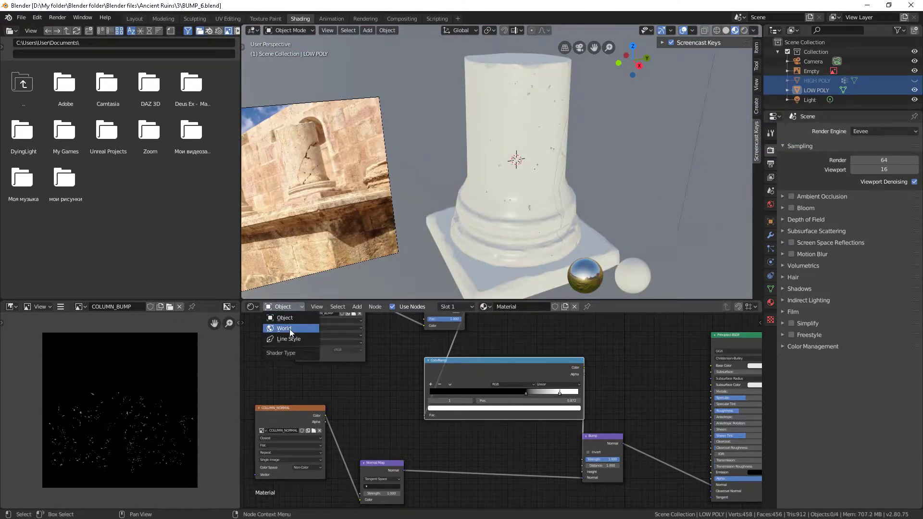
{"action": "left_click", "coordinate": [289, 329]}
{"action": "key", "text": "shift+a"}
{"action": "left_click", "coordinate": [553, 371]}
{"action": "type", "text": "env"}
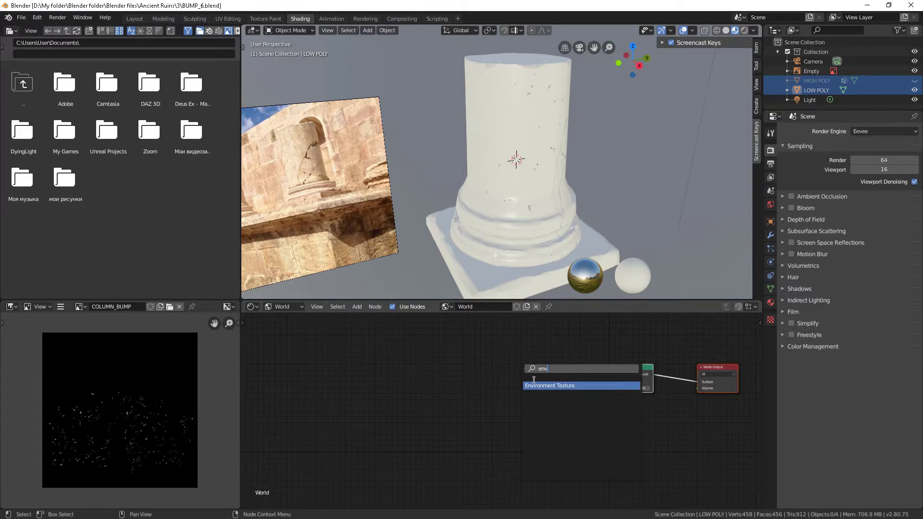
{"action": "left_click", "coordinate": [533, 385]}
{"action": "left_click", "coordinate": [515, 373]}
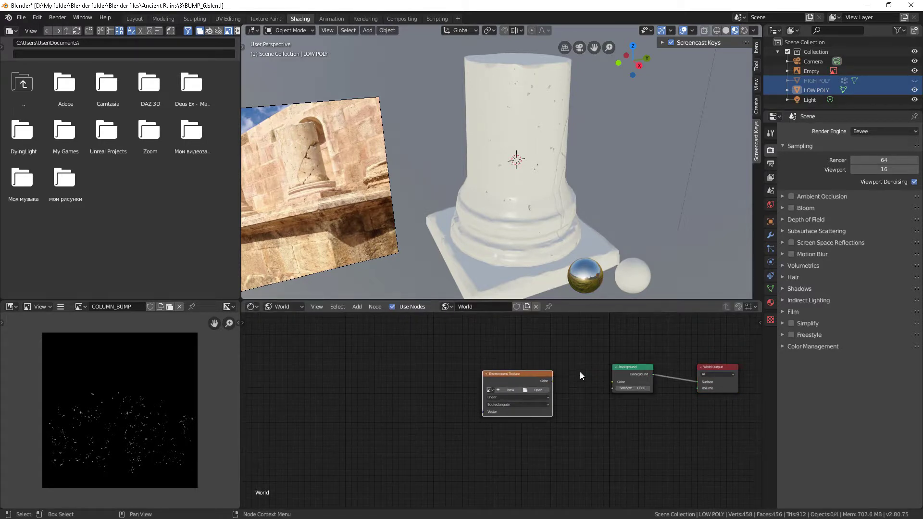
Step: Load My_HDR.JPG as the environment image, link it to Background, and insert a ColorRamp between them
{"action": "scroll", "coordinate": [580, 376], "scroll_direction": "up", "scroll_amount": 4}
{"action": "left_click_drag", "start_coordinate": [491, 369], "coordinate": [397, 367]}
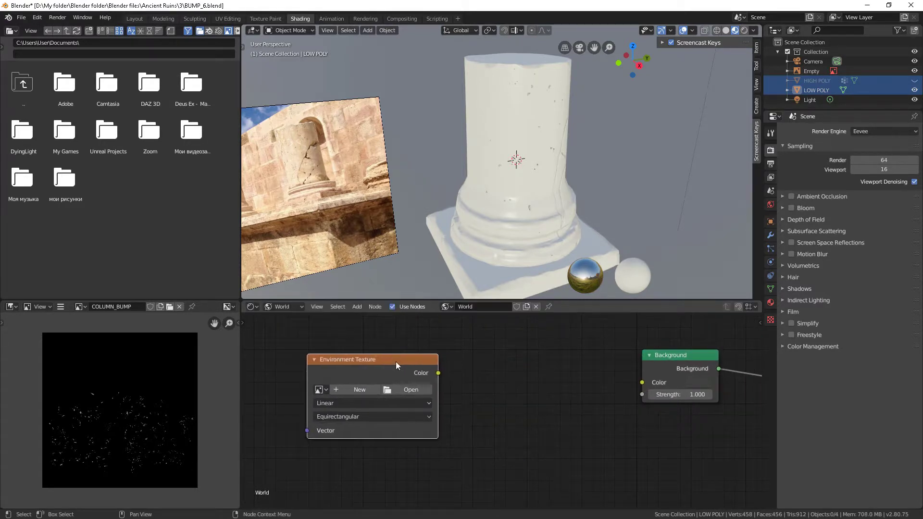
{"action": "left_click", "coordinate": [405, 390]}
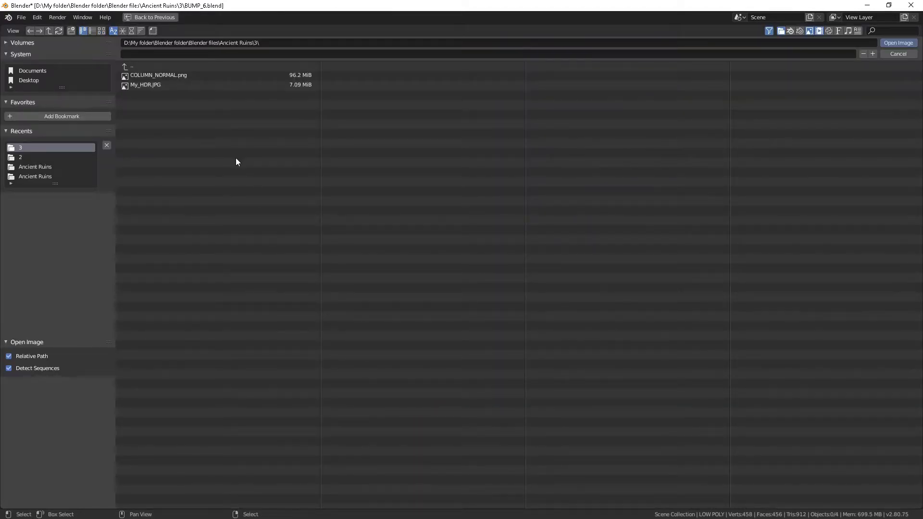
{"action": "double_click", "coordinate": [249, 86]}
{"action": "left_click_drag", "start_coordinate": [448, 378], "coordinate": [628, 387]}
{"action": "scroll", "coordinate": [596, 399], "scroll_direction": "down", "scroll_amount": 2}
{"action": "left_click", "coordinate": [451, 366]}
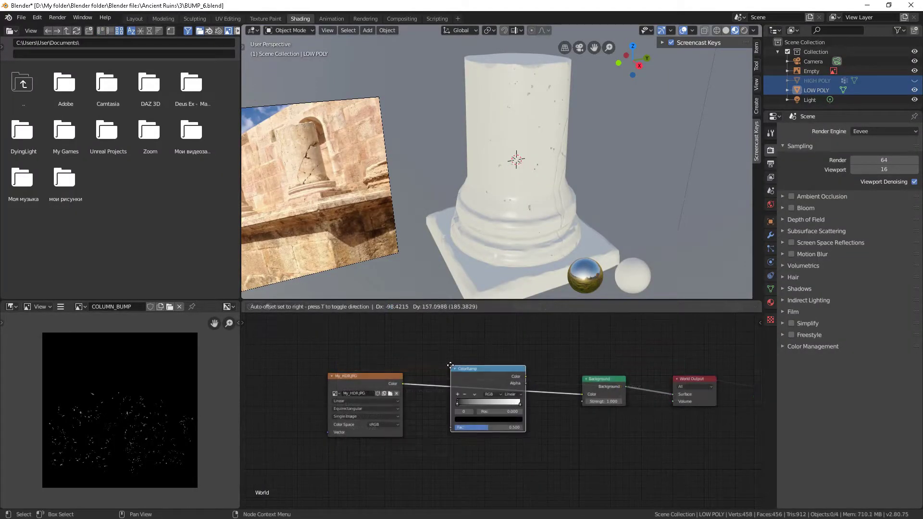
Step: In rendered view, move the world ColorRamp black stop to 0.243 and the white stop left toward 0.45–0.5
{"action": "left_click", "coordinate": [744, 29]}
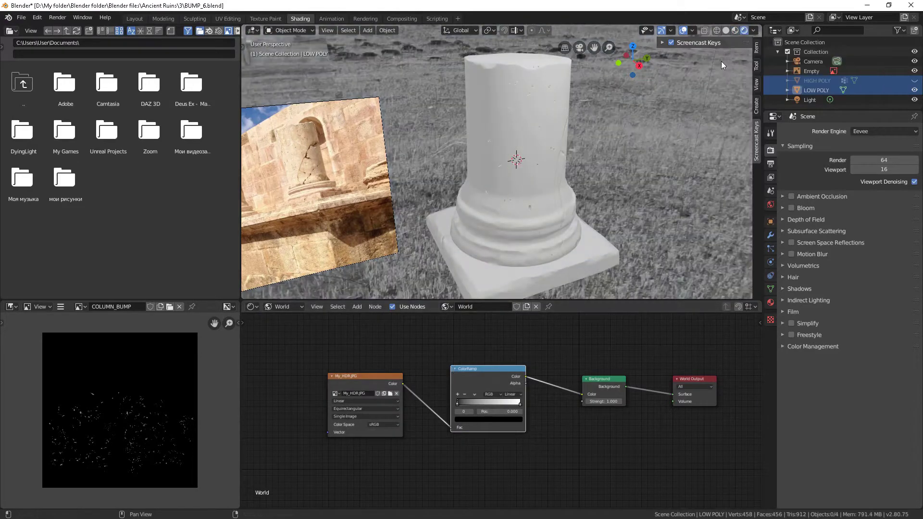
{"action": "middle_click_drag", "start_coordinate": [538, 163], "coordinate": [361, 134]}
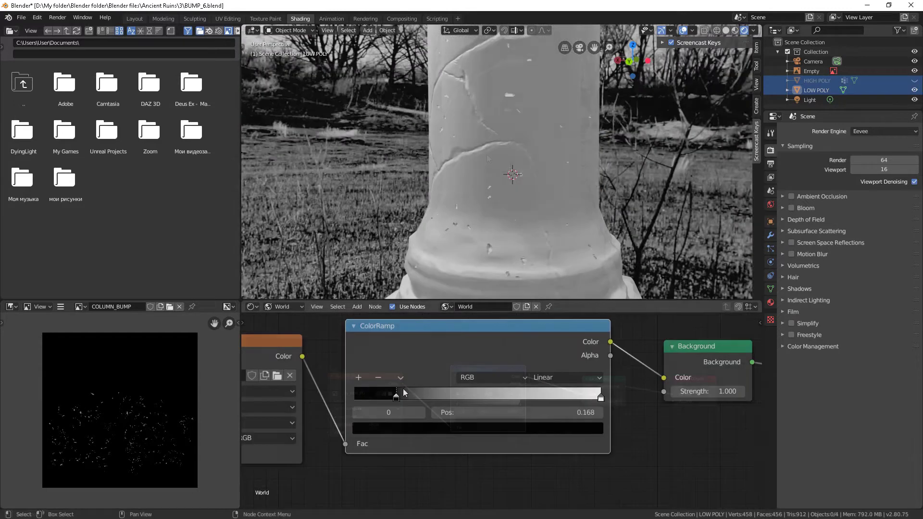
{"action": "left_click_drag", "start_coordinate": [403, 388], "coordinate": [421, 383]}
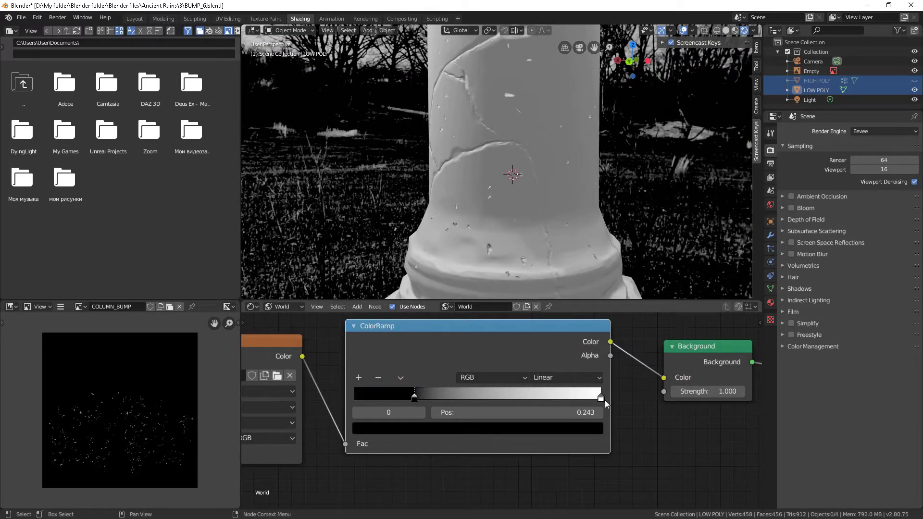
{"action": "left_click_drag", "start_coordinate": [602, 398], "coordinate": [510, 402]}
{"action": "left_click_drag", "start_coordinate": [510, 402], "coordinate": [466, 404]}
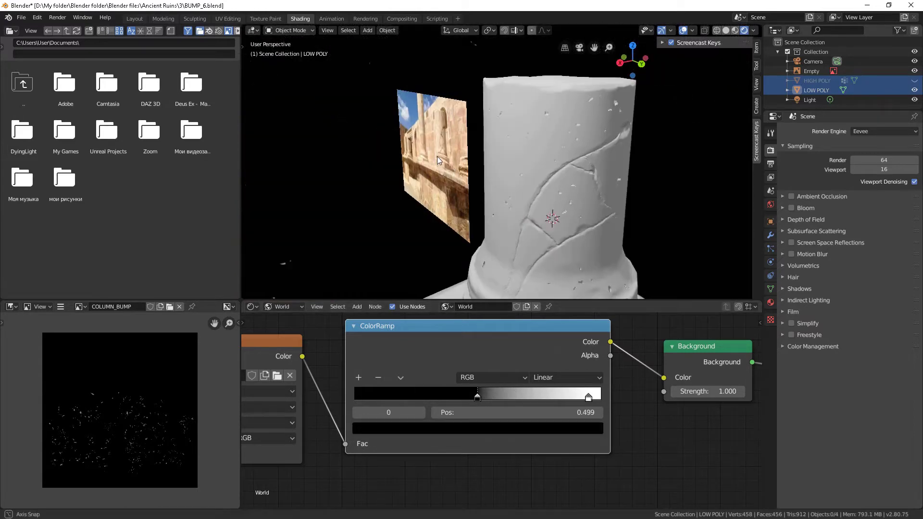
{"action": "middle_click_drag", "start_coordinate": [437, 157], "coordinate": [520, 148]}
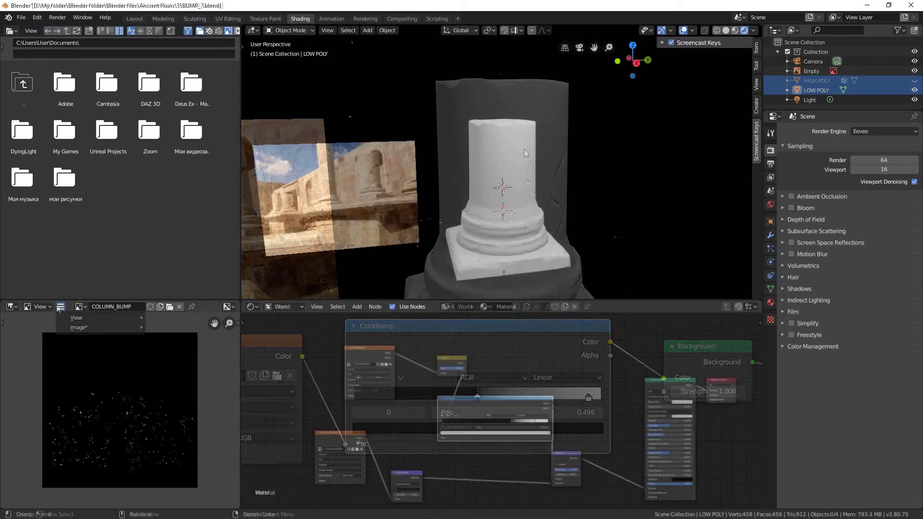
Step: Save the COLUMN_BUMP image as COLUMN_BUMP.png with 0% PNG compression
{"action": "left_click", "coordinate": [60, 307]}
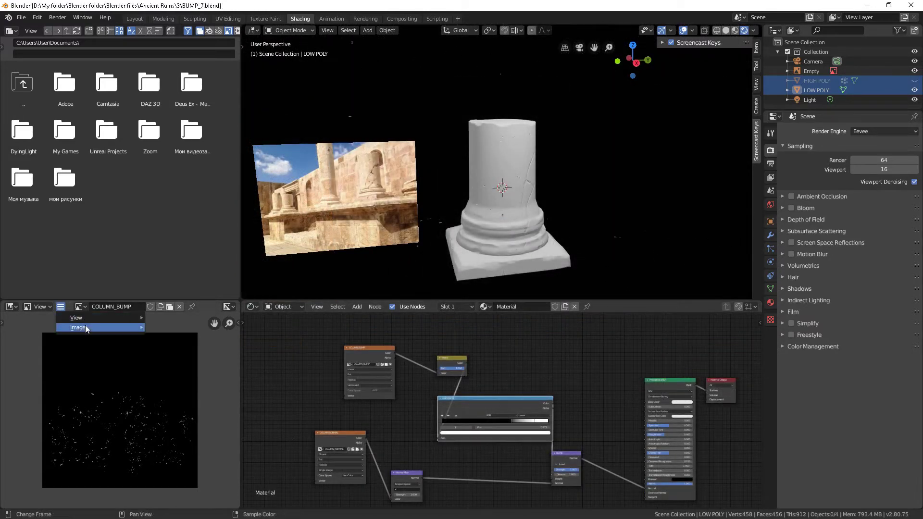
{"action": "mouse_move", "coordinate": [92, 330]}
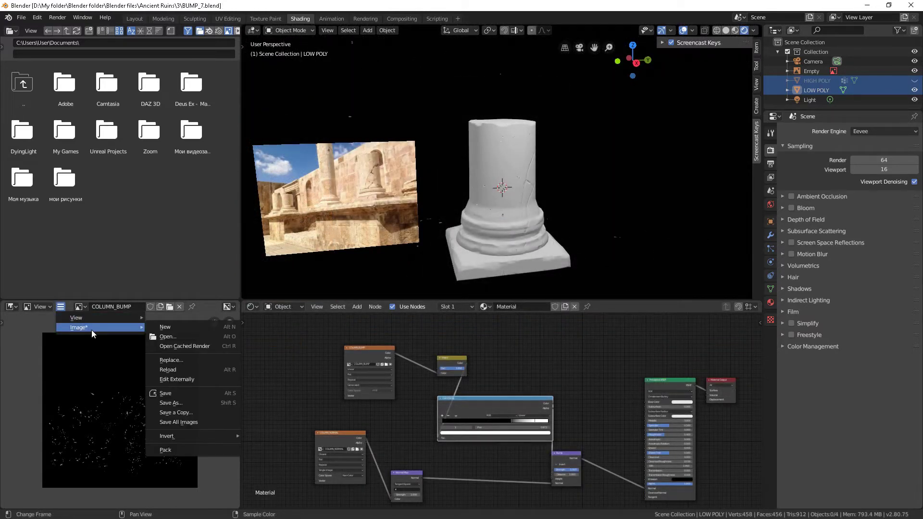
{"action": "left_click", "coordinate": [204, 402]}
{"action": "mouse_move", "coordinate": [100, 389]}
{"action": "left_mouse_down"}
{"action": "mouse_move", "coordinate": [72, 389]}
{"action": "mouse_move", "coordinate": [96, 392]}
{"action": "left_mouse_up"}
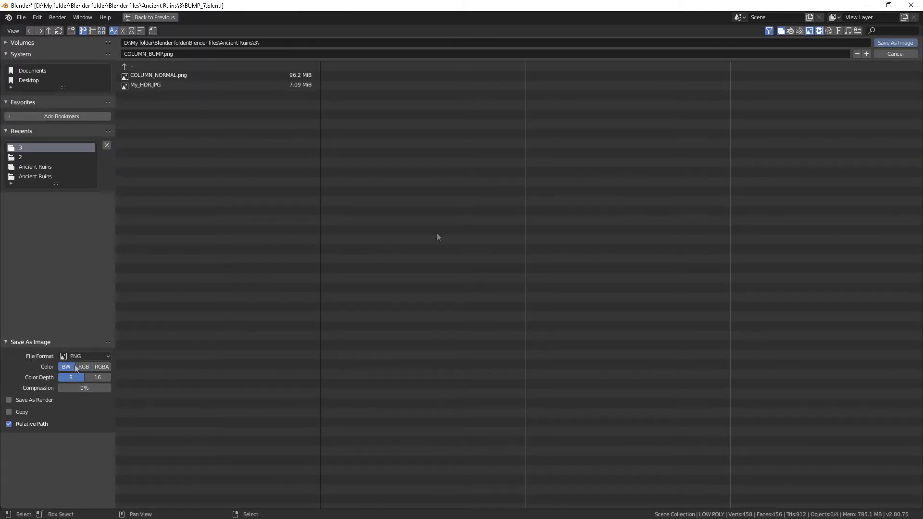
{"action": "left_click", "coordinate": [882, 42]}
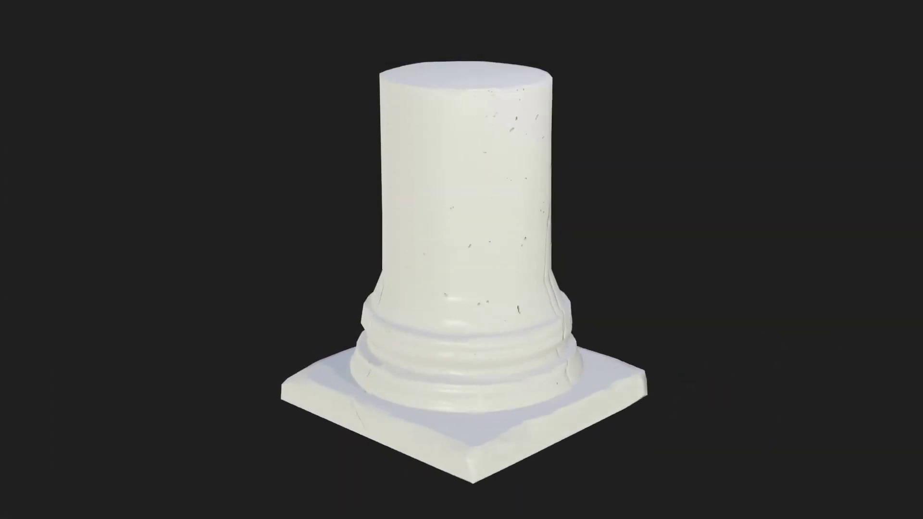